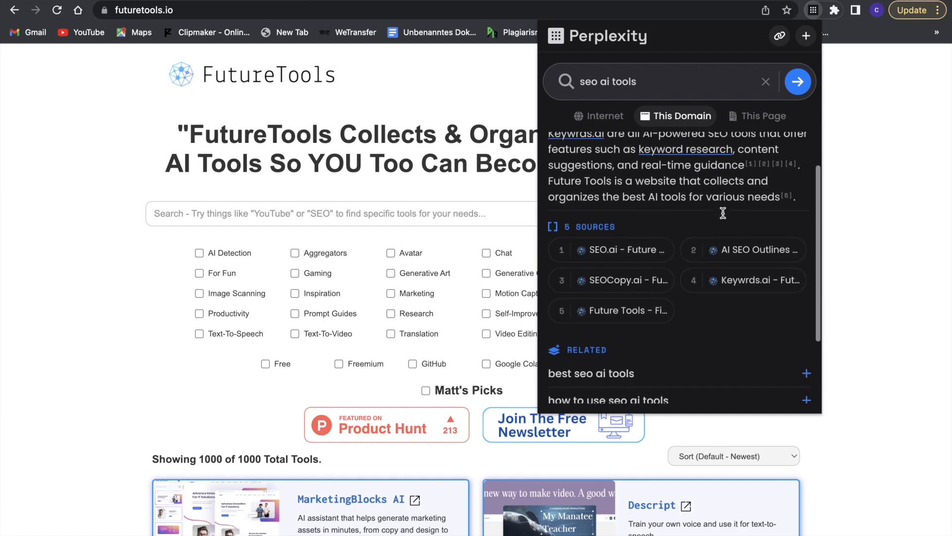
# Open the SEO.ai source from the "seo ai tools" answer and skim its FutureTools page
pyautogui.scroll(-2, 724, 212)
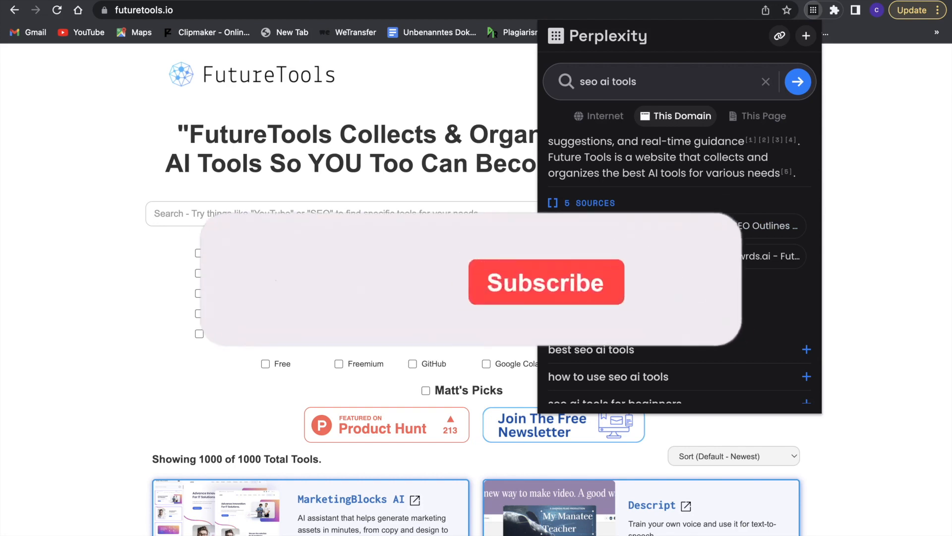
pyautogui.click(611, 226)
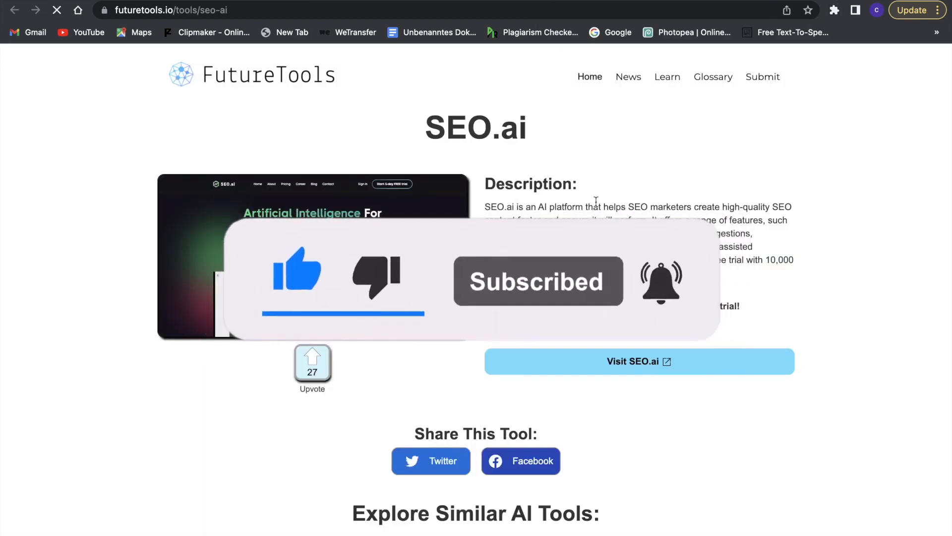
pyautogui.scroll(-4, 583, 277)
pyautogui.scroll(-3, 582, 278)
pyautogui.scroll(2, 575, 276)
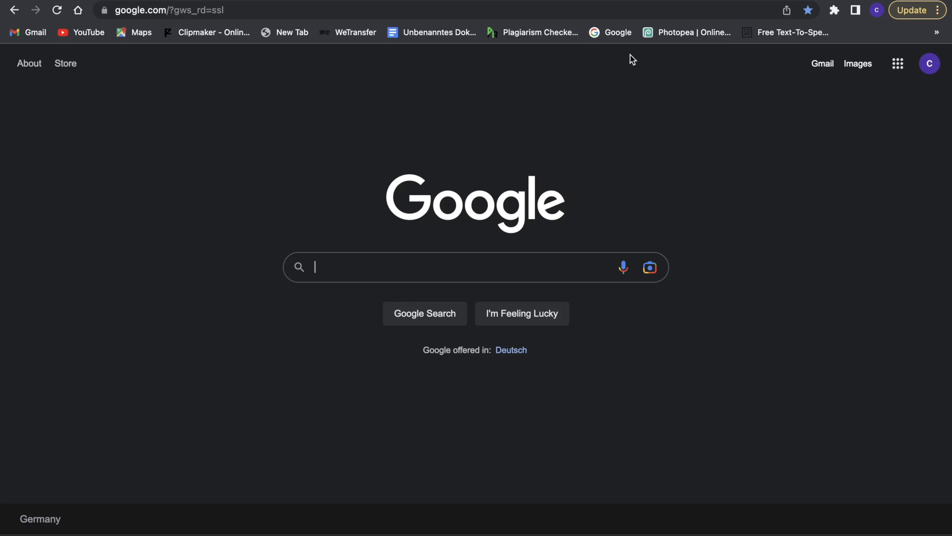
# Search Google for "perplexity ai" and open the Perplexity AI website from the results
pyautogui.write('per')
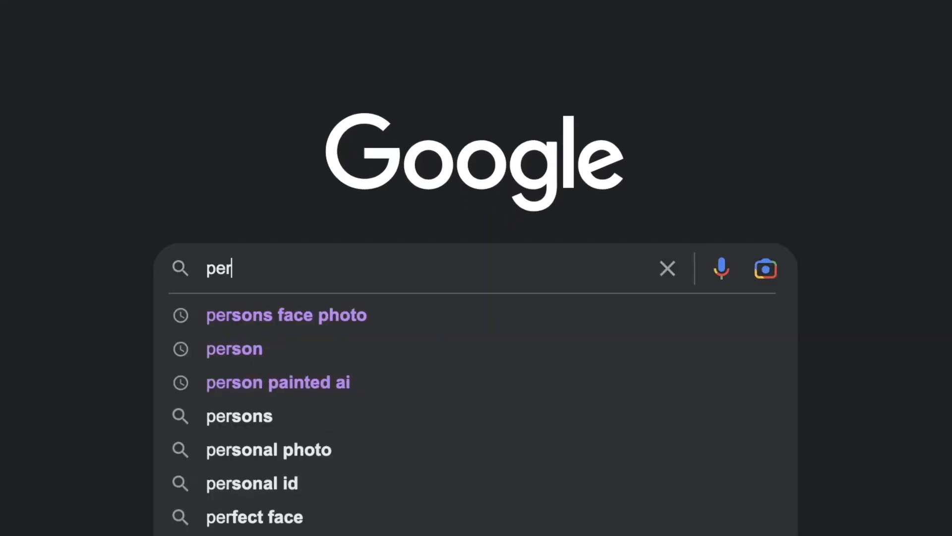
pyautogui.write('plexit')
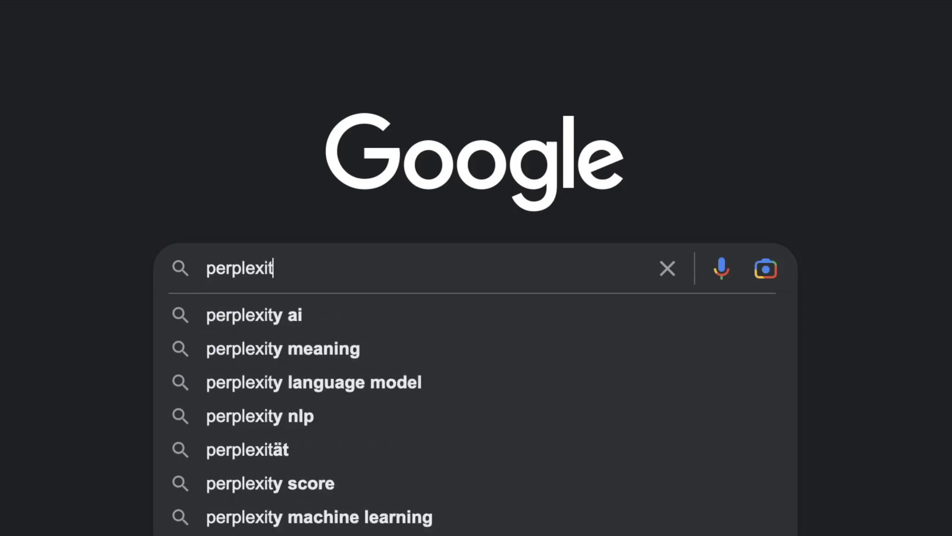
pyautogui.click(290, 318)
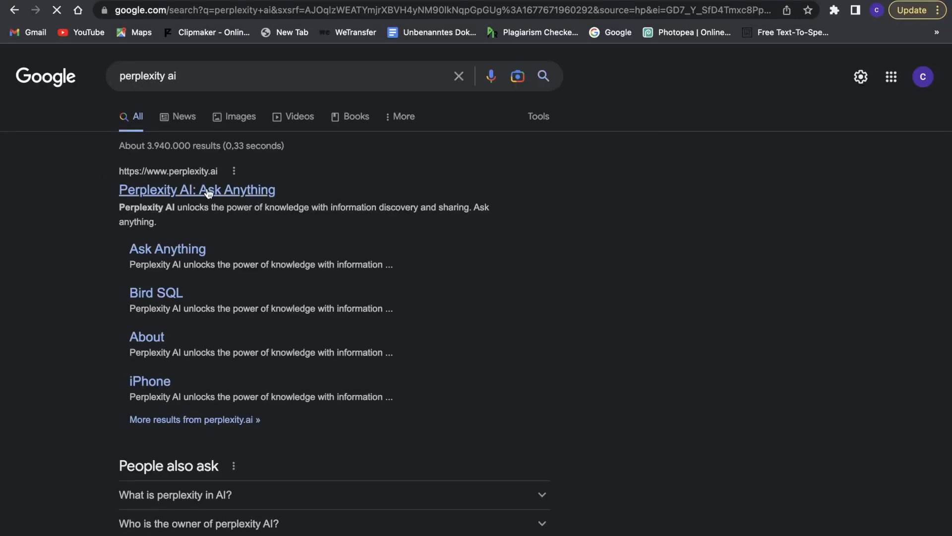
pyautogui.click(207, 190)
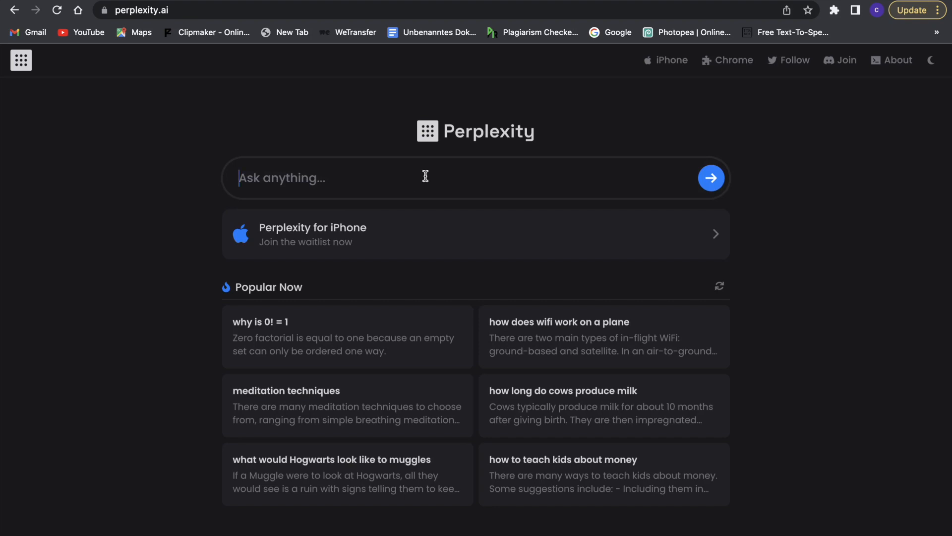
# Add the Perplexity extension to Chrome from its Chrome Web Store page and check the list of installed extensions
pyautogui.click(717, 63)
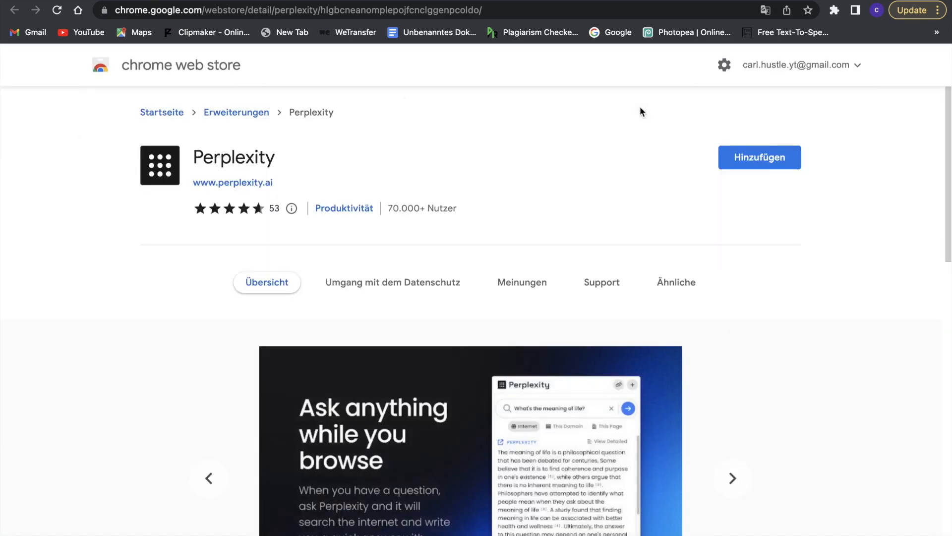
pyautogui.click(767, 160)
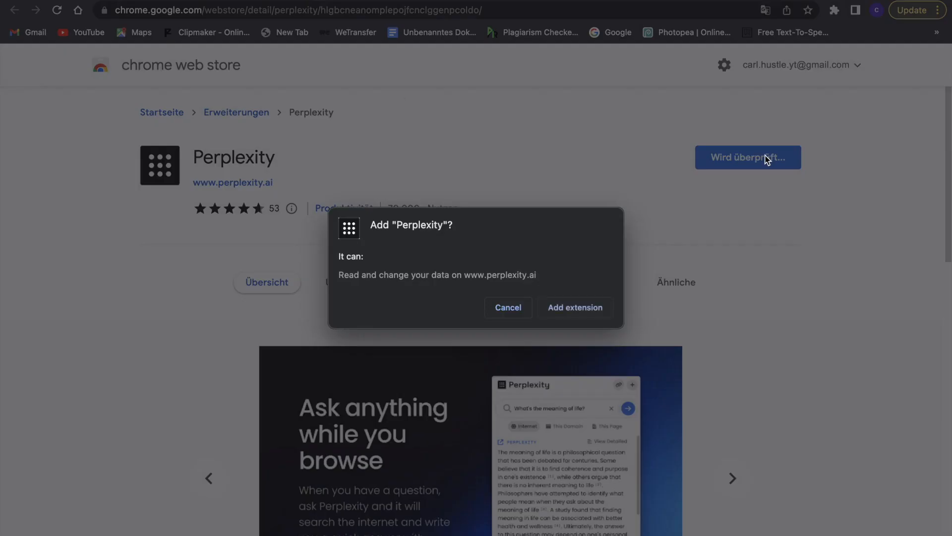
pyautogui.click(583, 311)
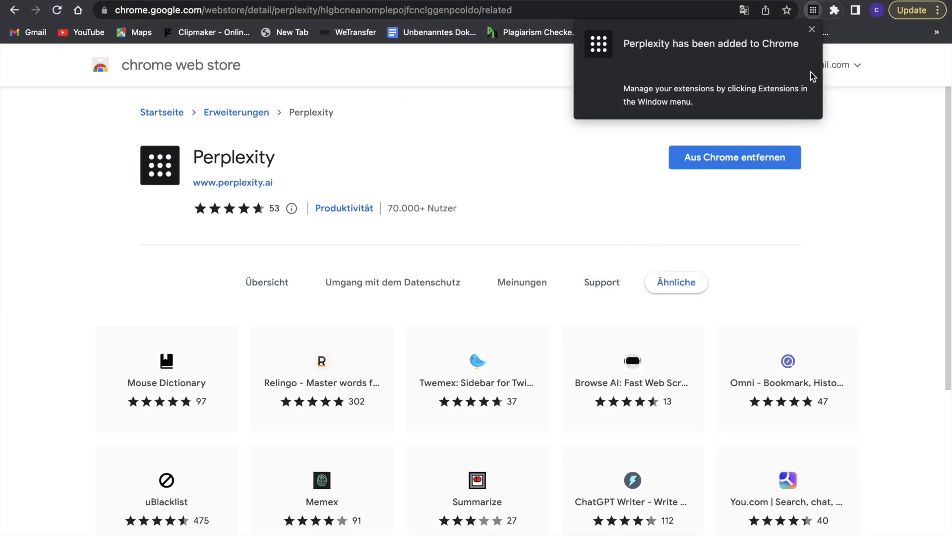
pyautogui.click(834, 9)
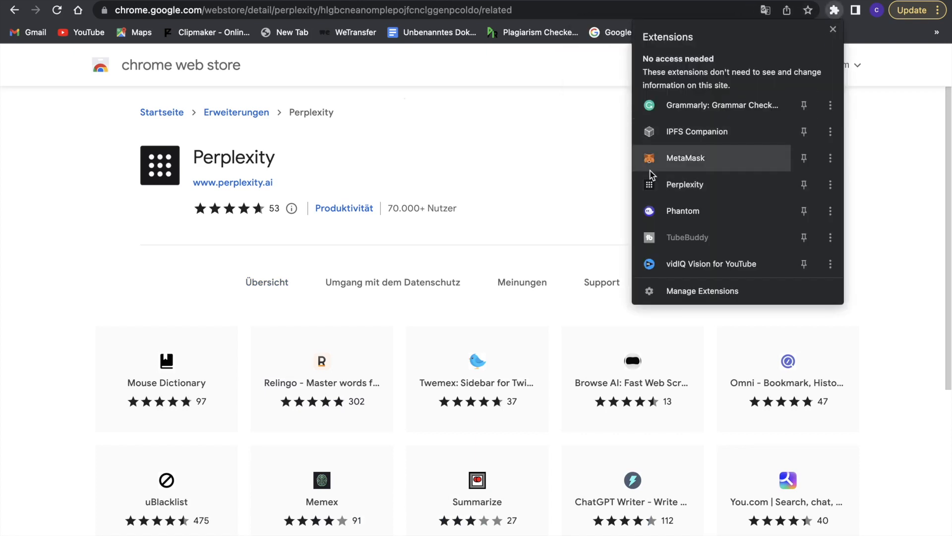
pyautogui.click(576, 149)
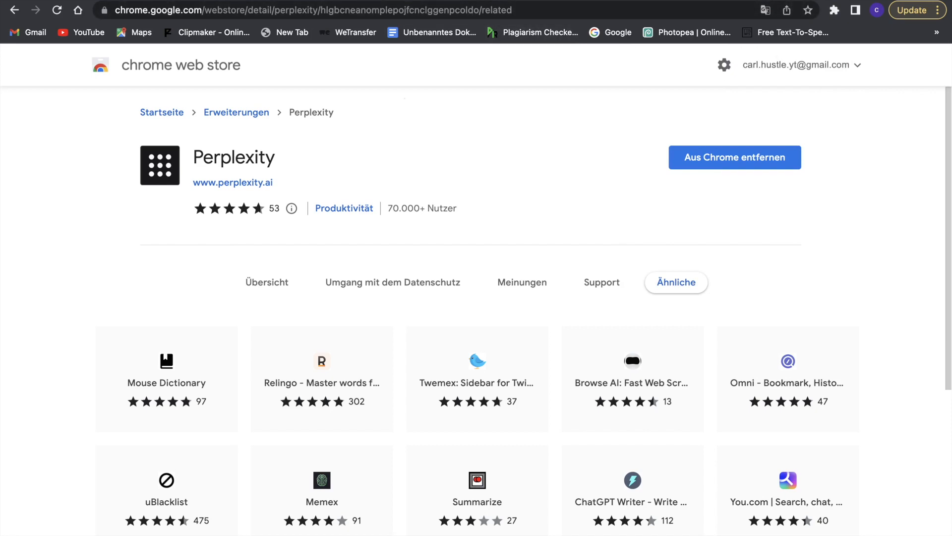
# Search Google for "futuretools" in a new browser tab and open the Future Tools website
pyautogui.press('super+t')
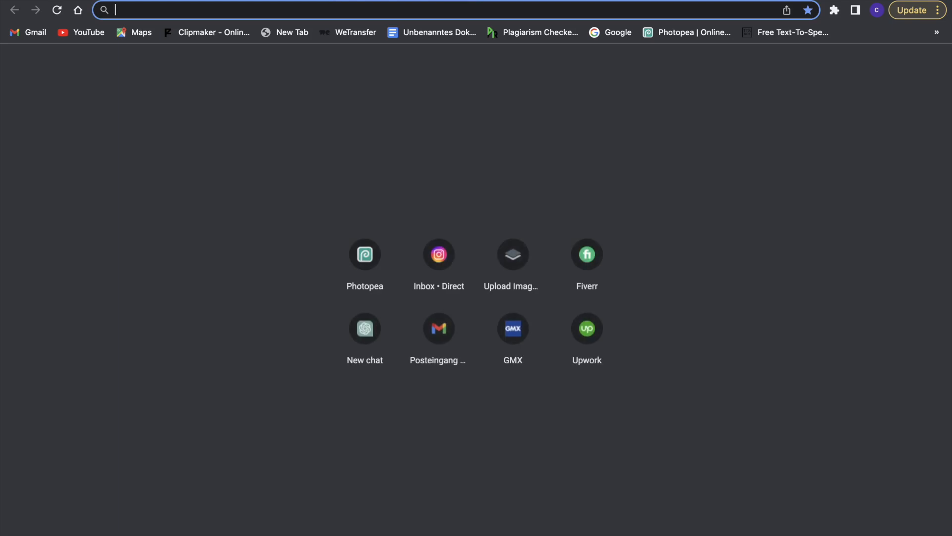
pyautogui.write('google.com/?gws_rd=ssl')
pyautogui.press('Return')
pyautogui.write('fi')
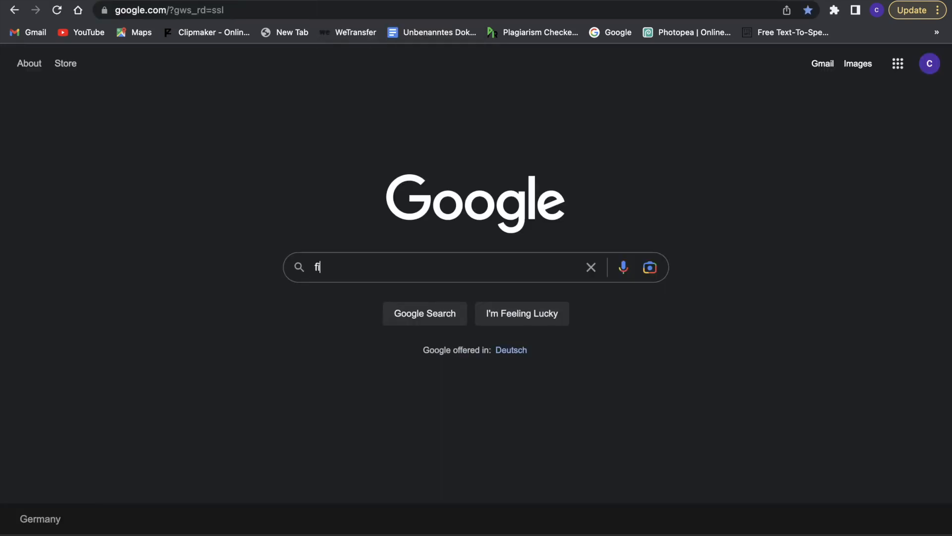
pyautogui.press('BackSpace')
pyautogui.write('uture')
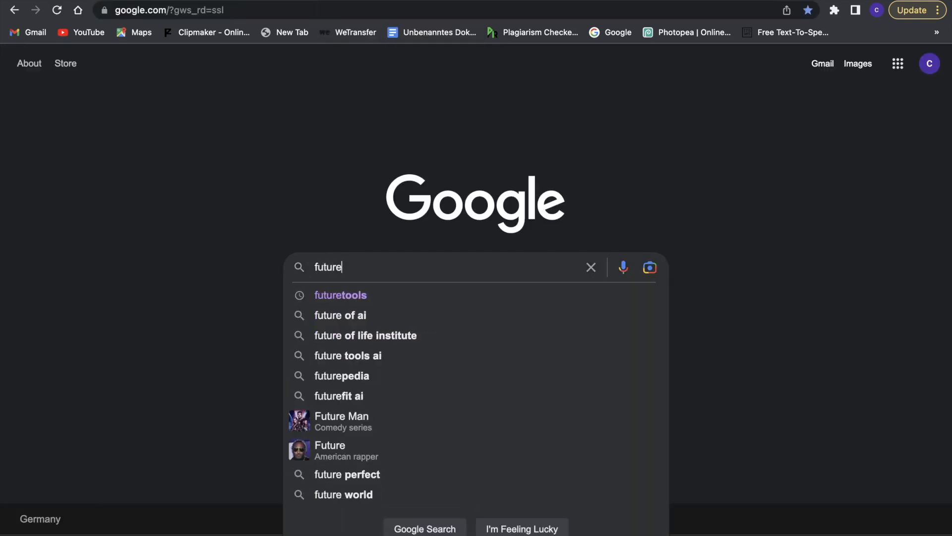
pyautogui.click(373, 296)
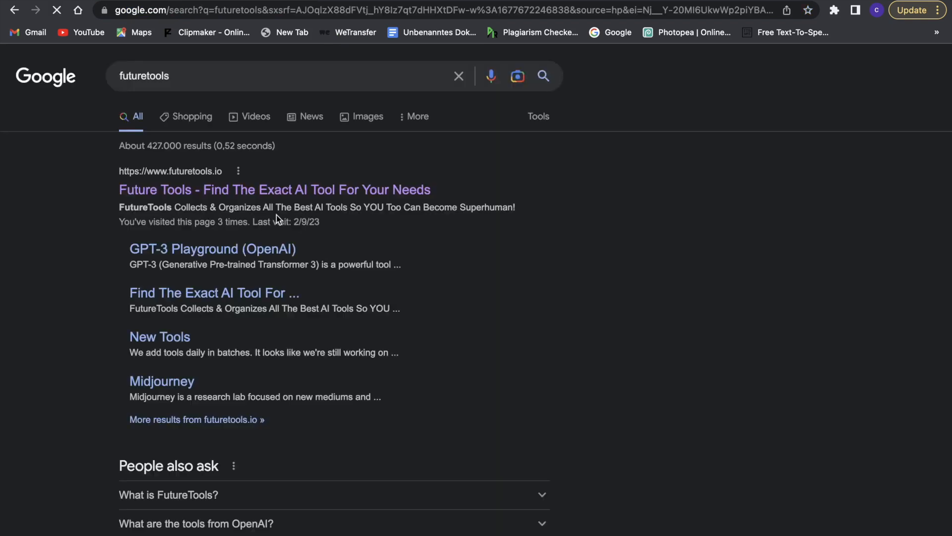
pyautogui.click(207, 191)
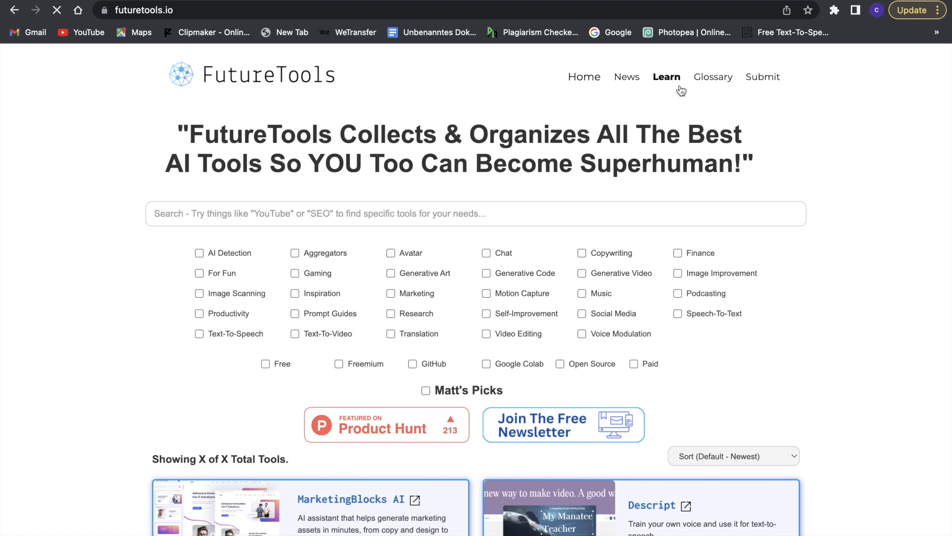
# Ask the Perplexity extension for "seo ai tools" on the FutureTools site, with the search scope set to This Domain
pyautogui.click(835, 10)
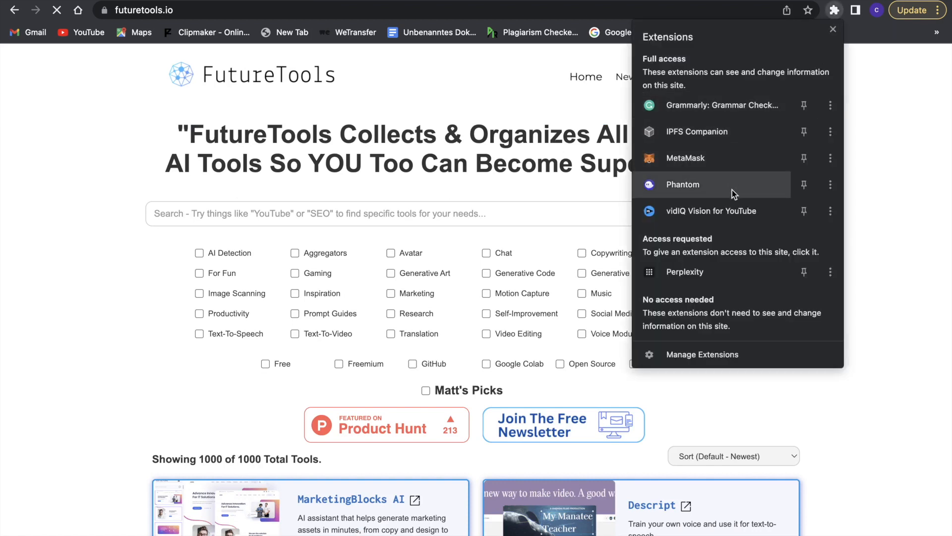
pyautogui.click(737, 270)
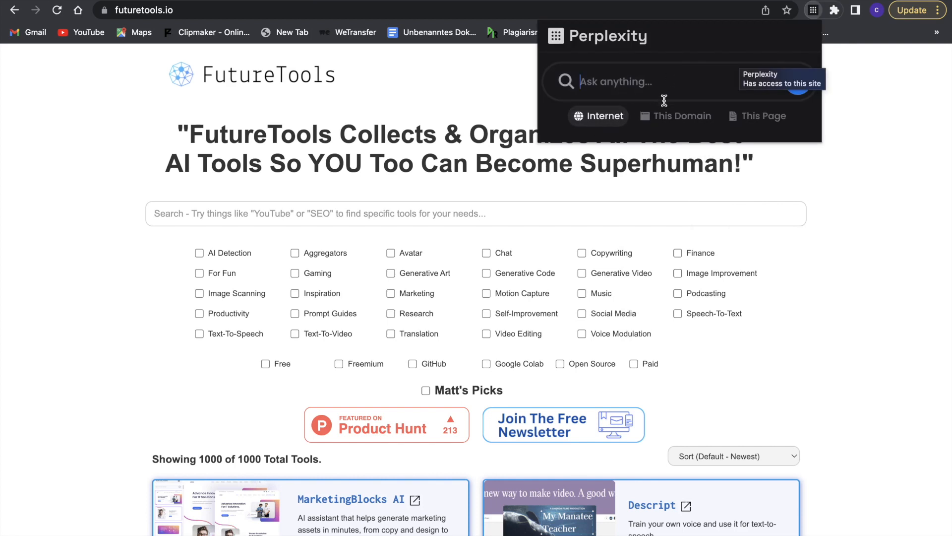
pyautogui.click(665, 121)
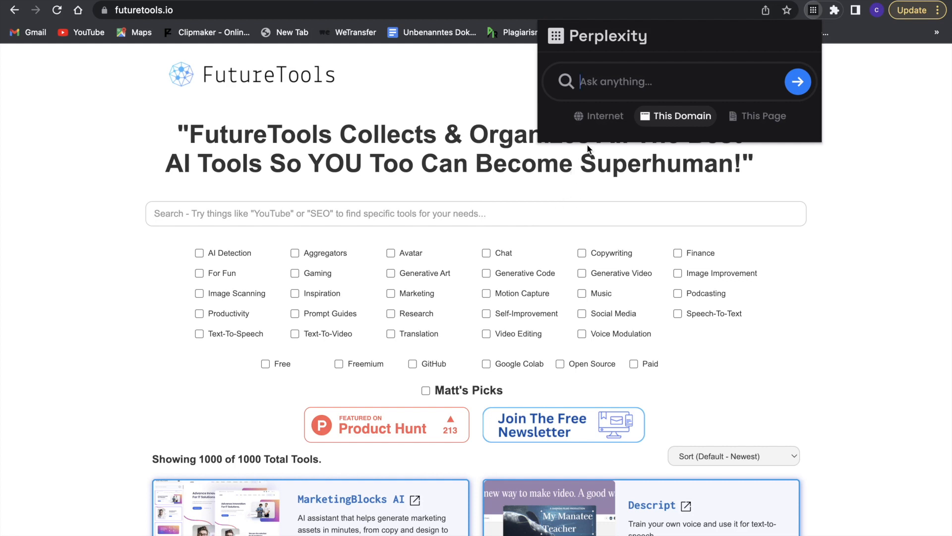
pyautogui.write('seo ai tools')
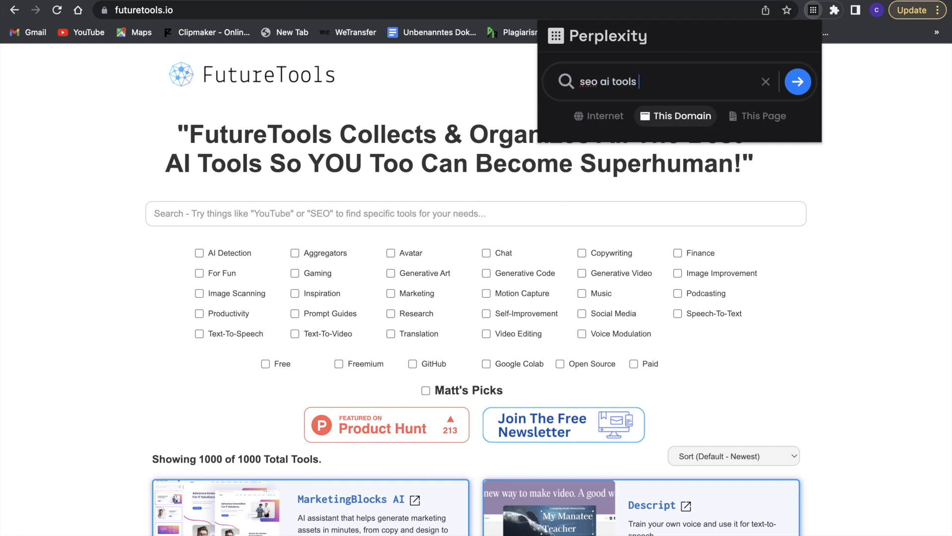
pyautogui.click(789, 88)
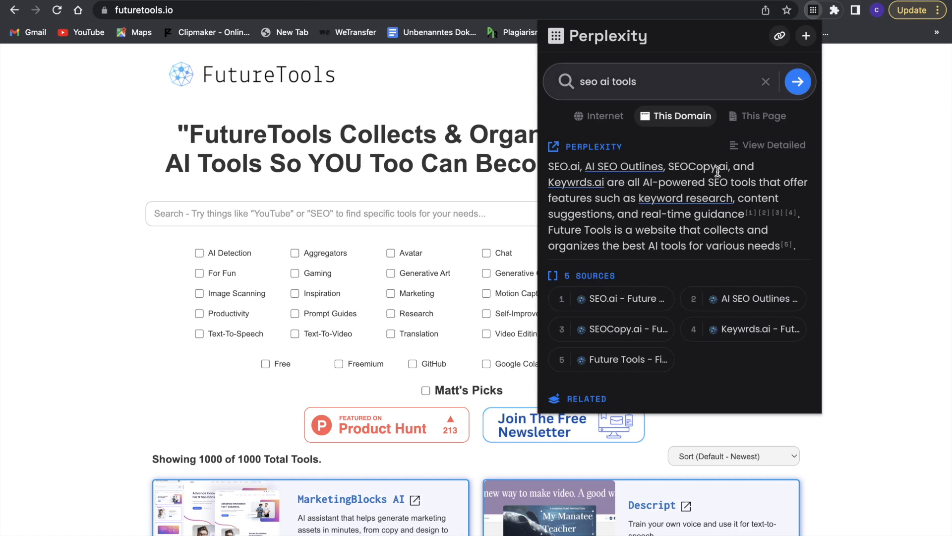
# Open the domain answer's SEO.ai source, examine its description and similar AI tools, and close that page
pyautogui.scroll(-2, 724, 210)
pyautogui.scroll(-3, 723, 212)
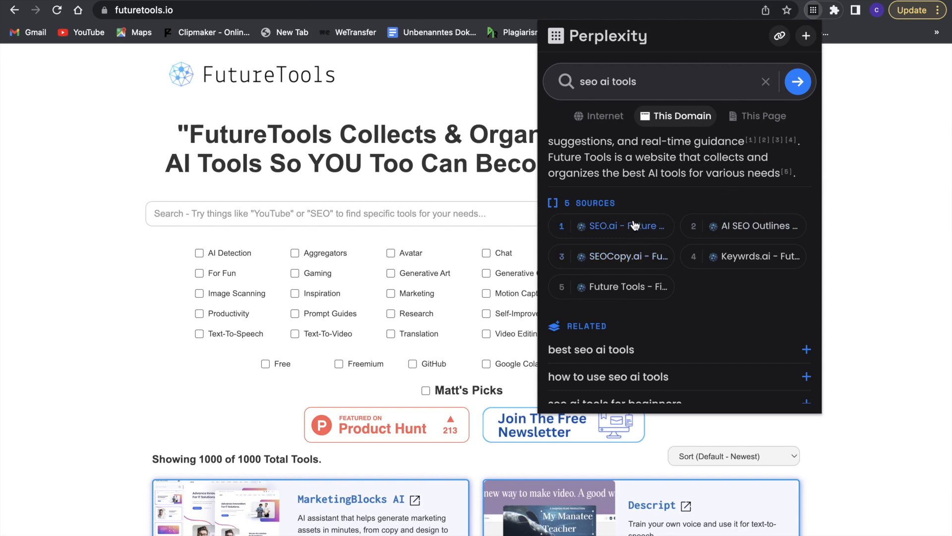
pyautogui.click(612, 226)
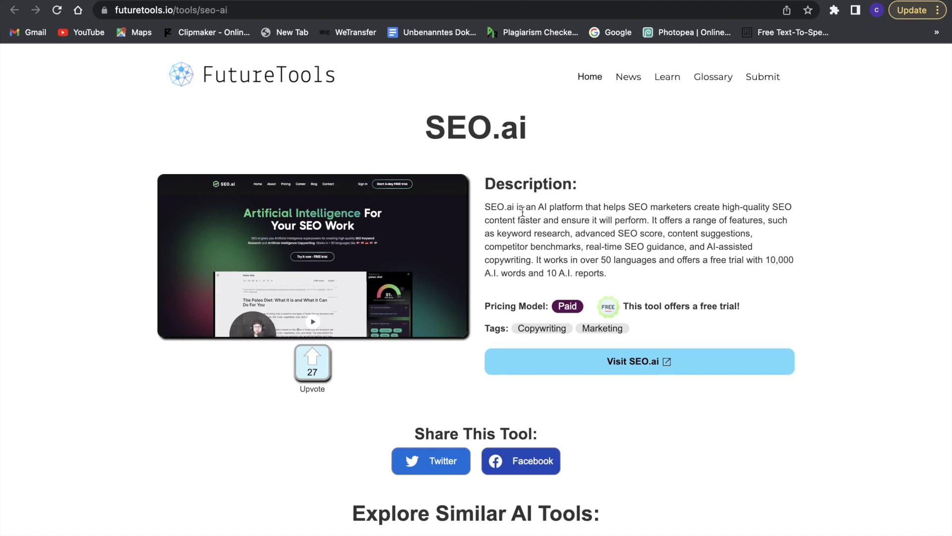
pyautogui.scroll(-2, 583, 282)
pyautogui.scroll(-8, 584, 282)
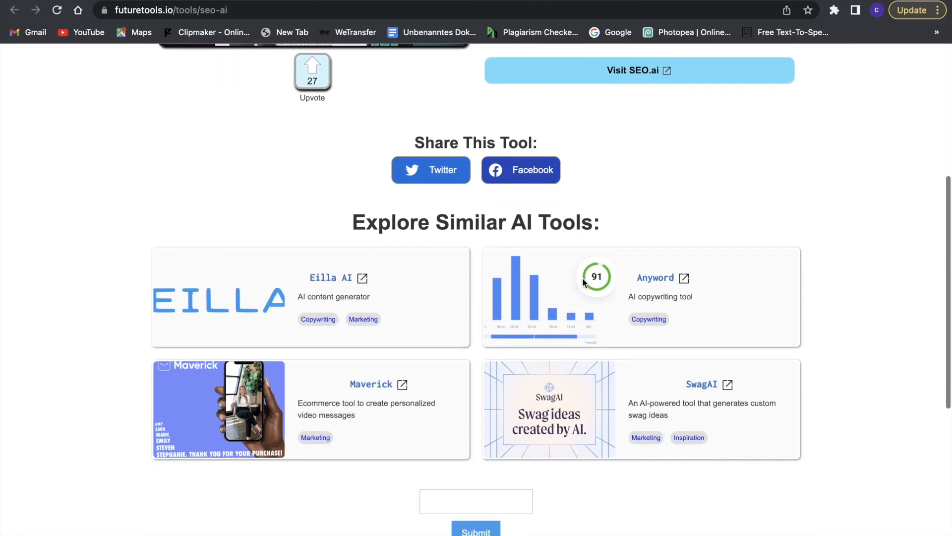
pyautogui.scroll(10, 583, 283)
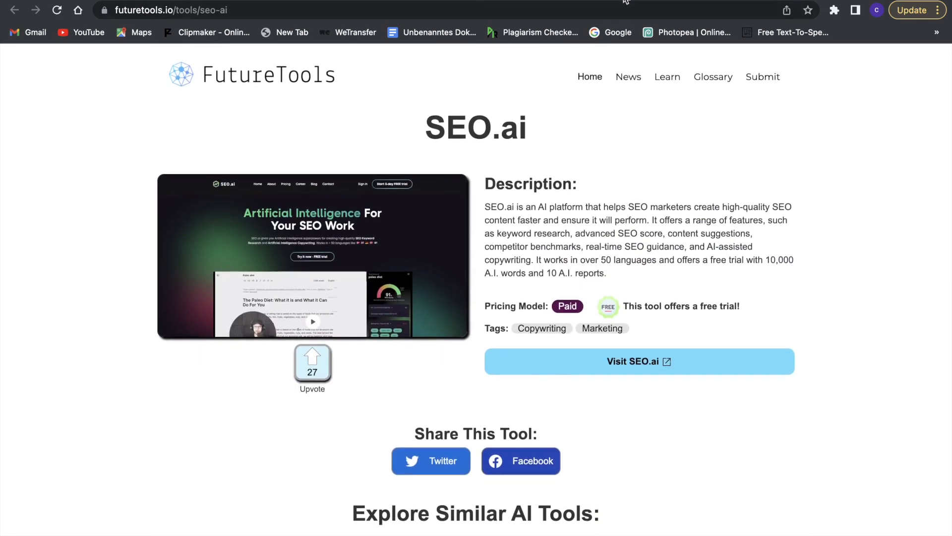
pyautogui.press('super+w')
# Reopen the Perplexity extension and switch the "seo ai tools" query to the Internet scope
pyautogui.click(833, 13)
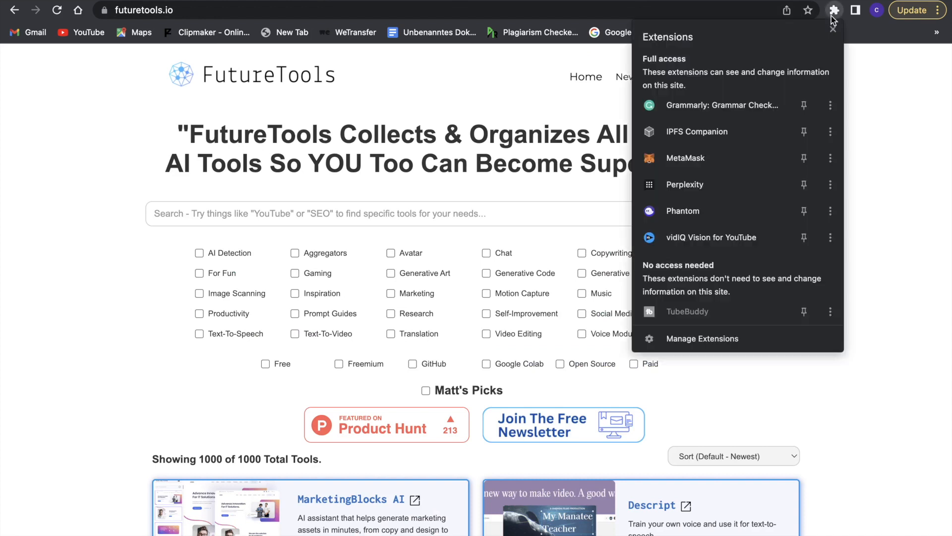
pyautogui.click(744, 184)
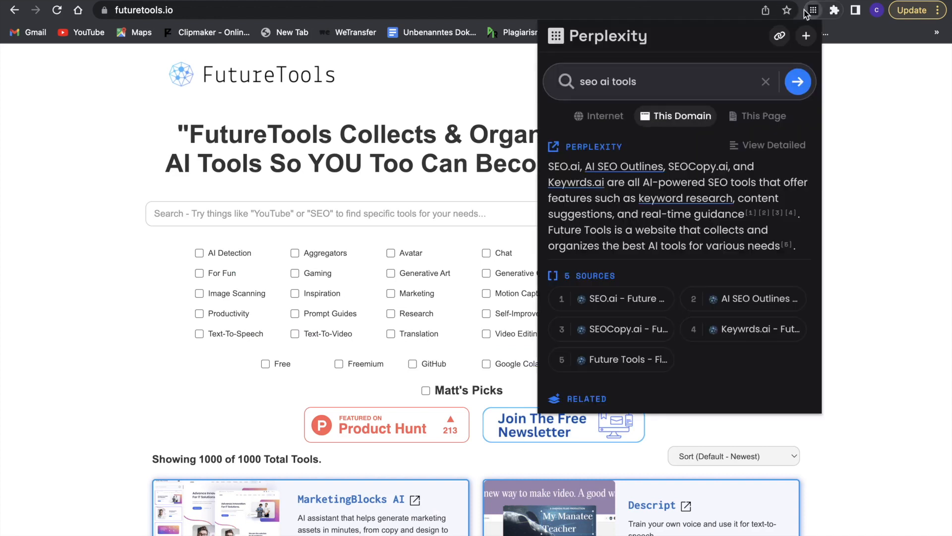
pyautogui.click(602, 116)
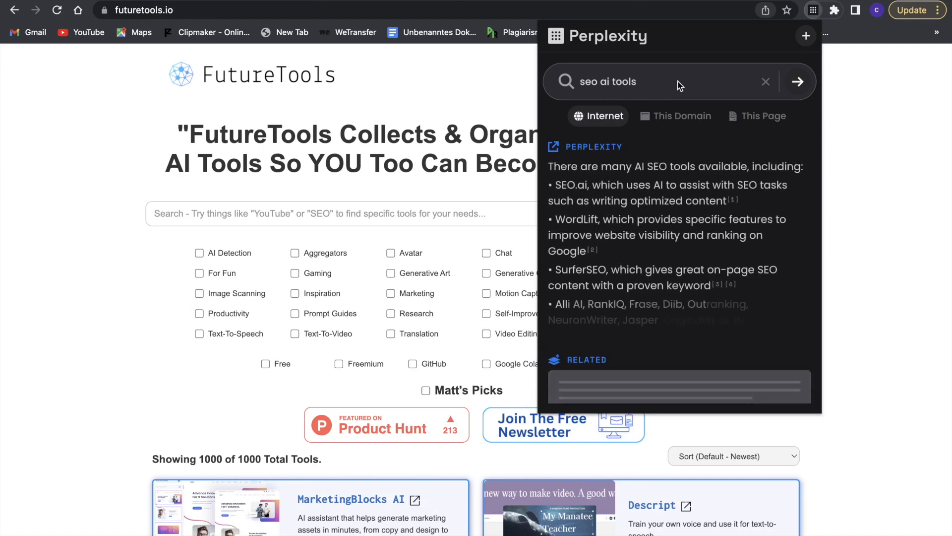
# Read through the Internet answer and open its influencermarketinghub source
pyautogui.scroll(-3, 704, 201)
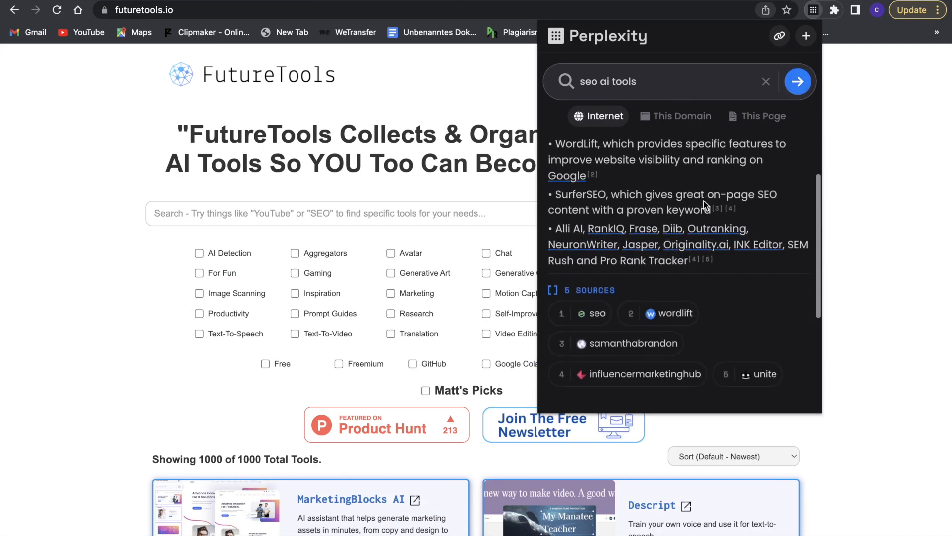
pyautogui.scroll(-1, 683, 251)
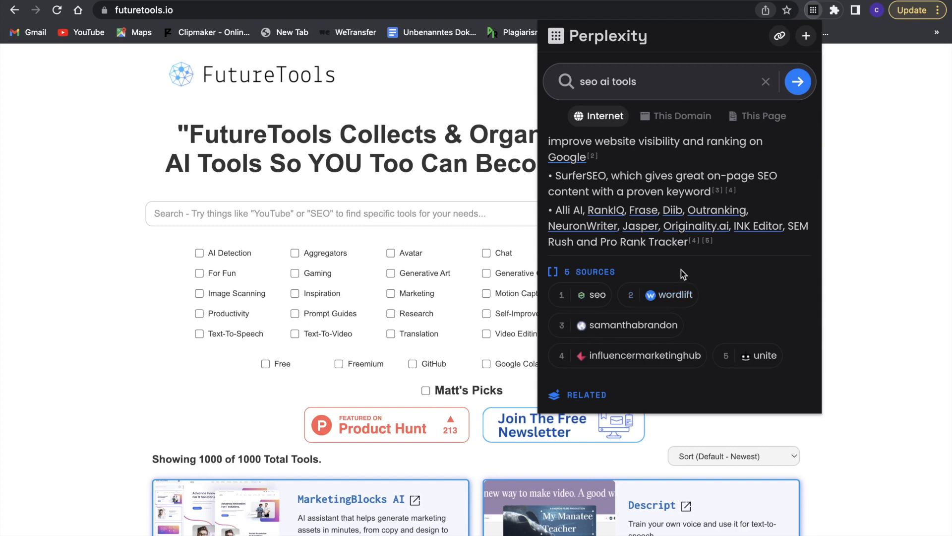
pyautogui.click(666, 353)
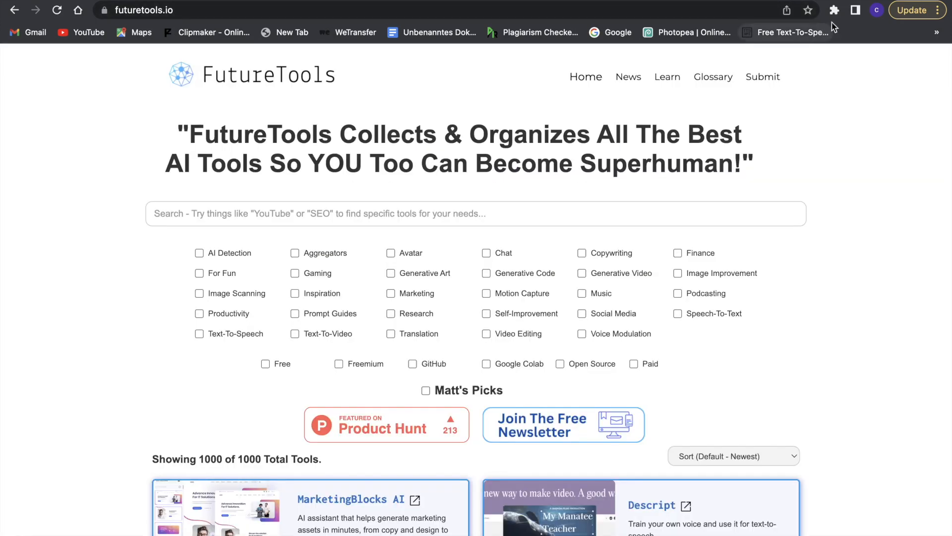
# Reopen the Perplexity extension on the FutureTools page and limit the "seo ai tools" query to This Page
pyautogui.click(834, 10)
pyautogui.click(724, 180)
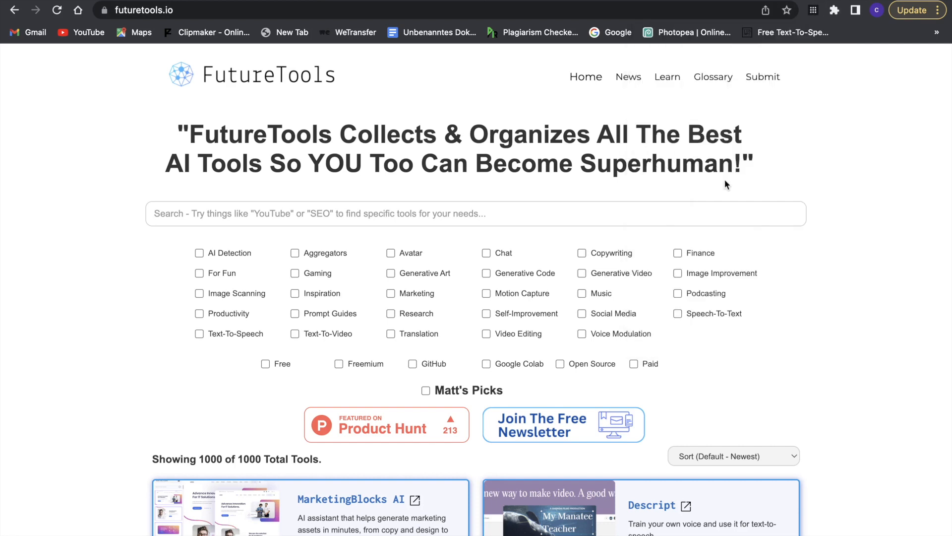
pyautogui.scroll(-3, 725, 195)
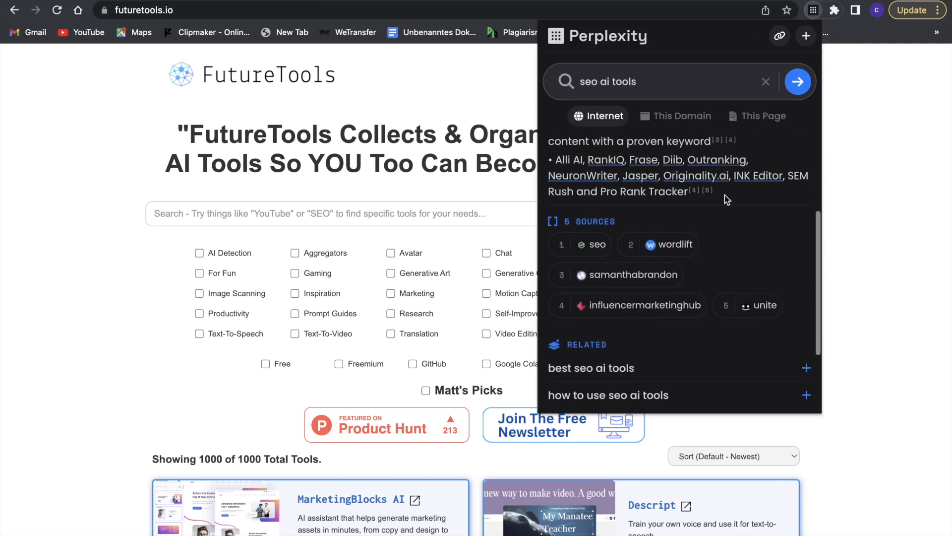
pyautogui.scroll(3, 724, 194)
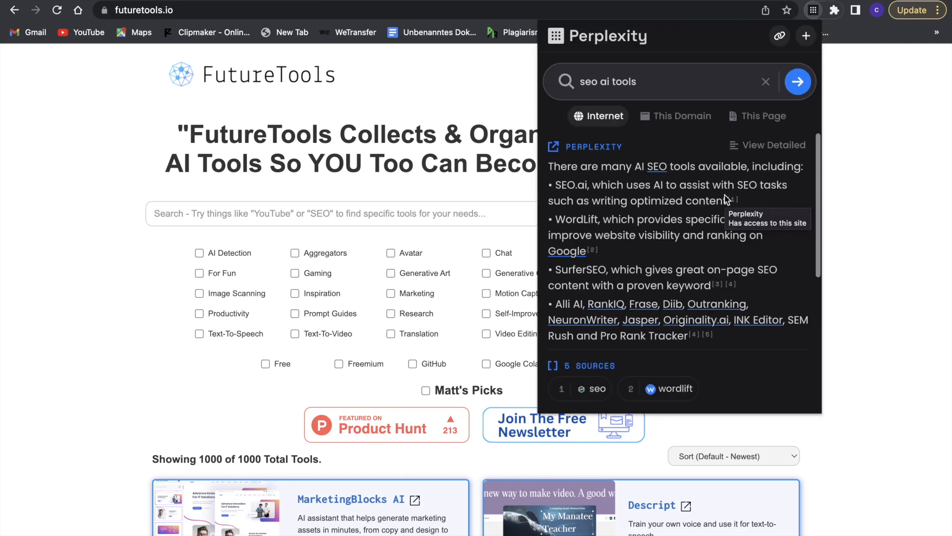
pyautogui.click(750, 118)
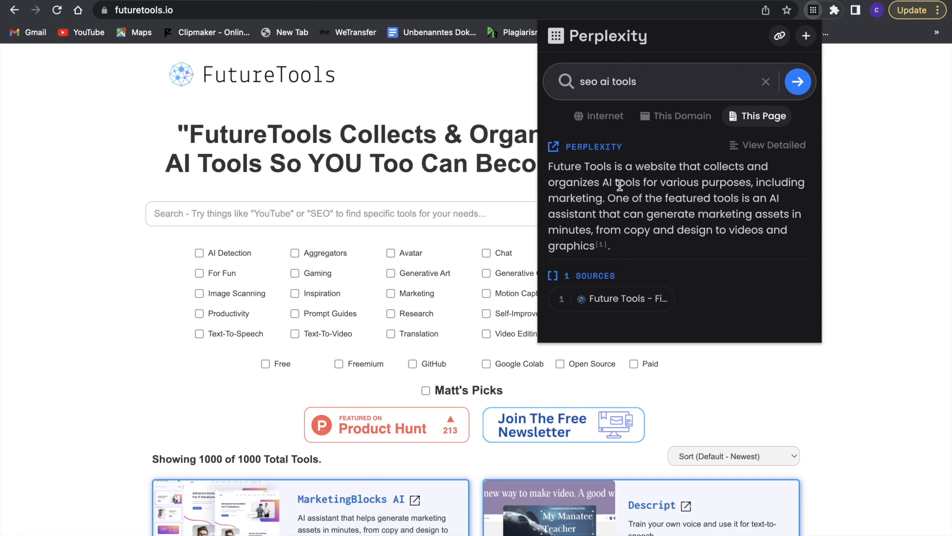
pyautogui.moveTo(620, 186); pyautogui.dragTo(636, 218)
pyautogui.click(639, 204)
# Compare the domain and Internet answers for the query, leaving the scope on This Domain
pyautogui.click(673, 116)
pyautogui.click(604, 119)
pyautogui.click(653, 115)
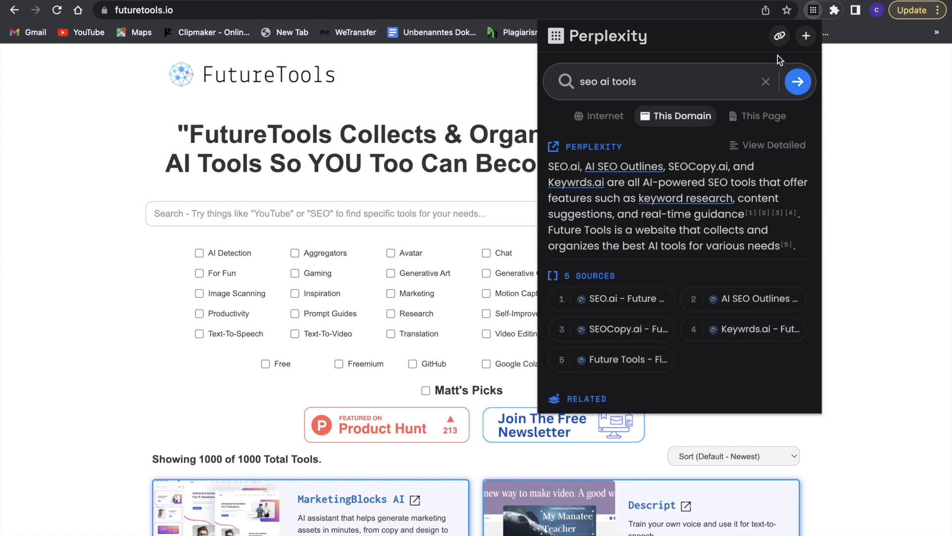